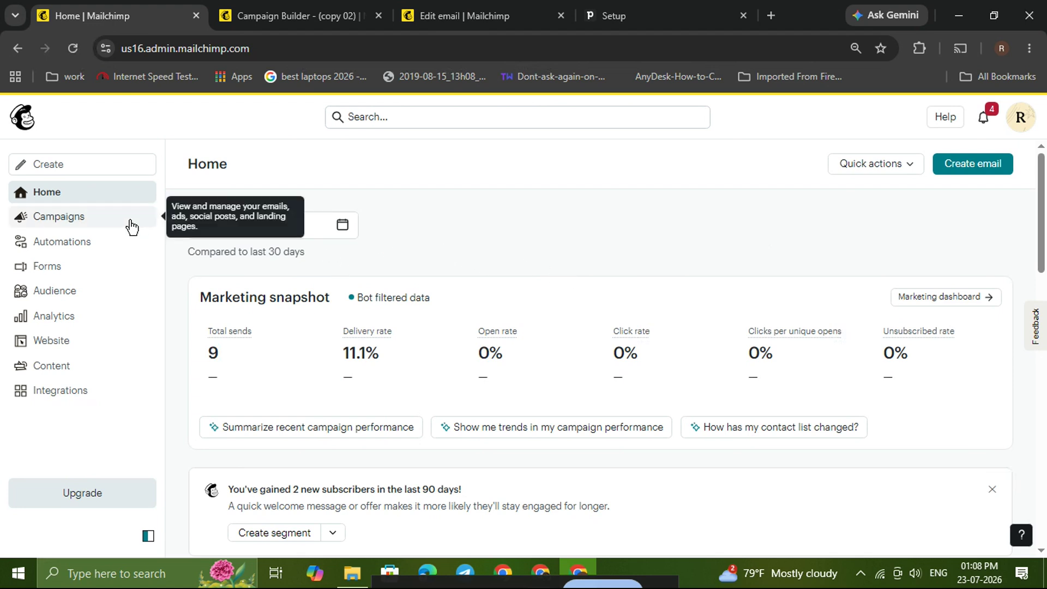
- Create a new regular email campaign with the internal name "org eg" and begin designing it
{"action": "left_click", "coordinate": [79, 221]}
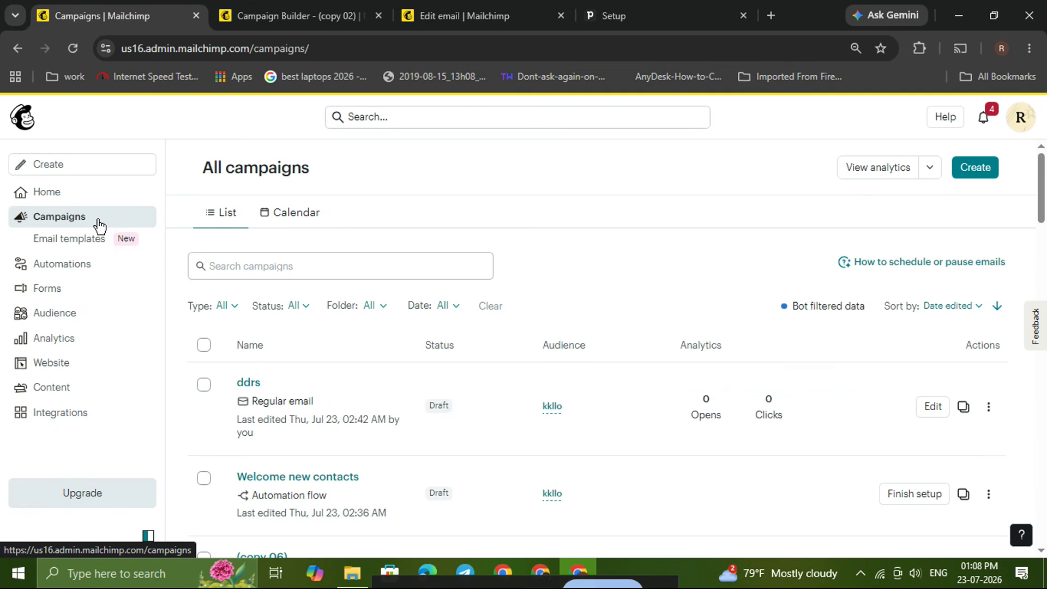
{"action": "left_click", "coordinate": [977, 169]}
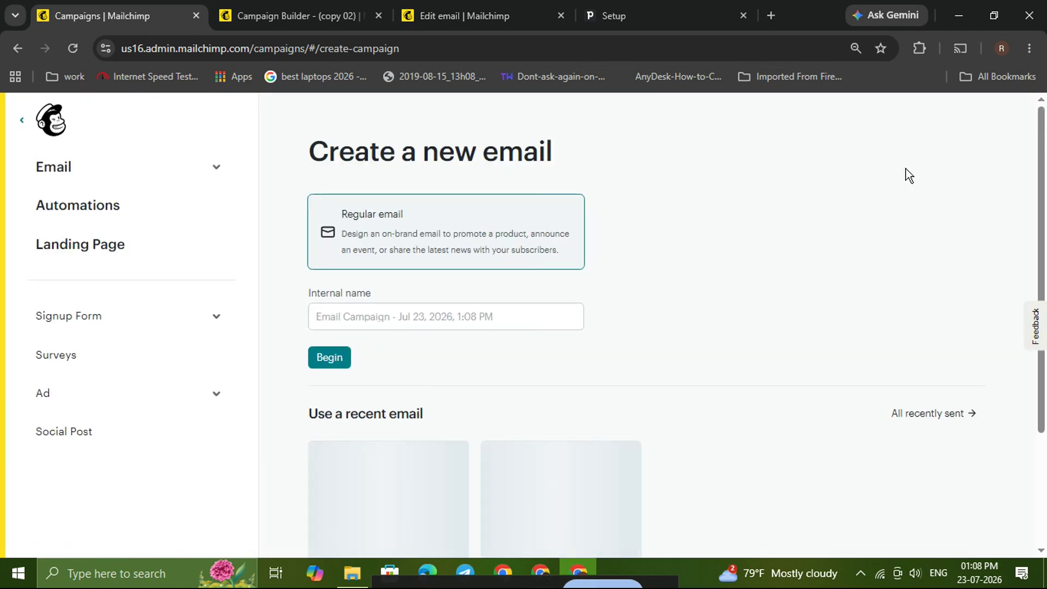
{"action": "left_click", "coordinate": [101, 169]}
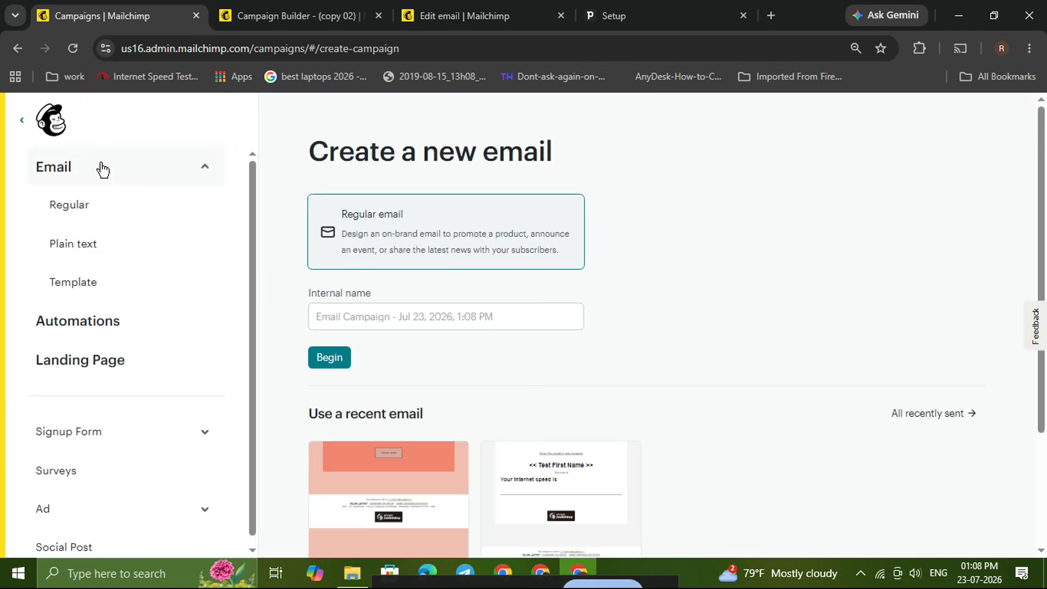
{"action": "left_click", "coordinate": [96, 216]}
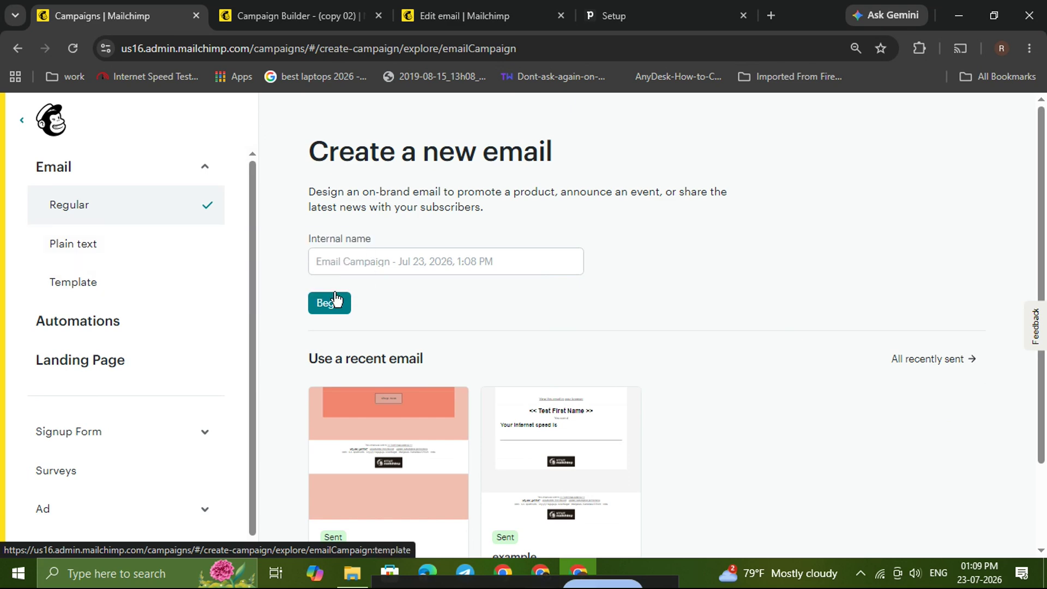
{"action": "left_click", "coordinate": [374, 267]}
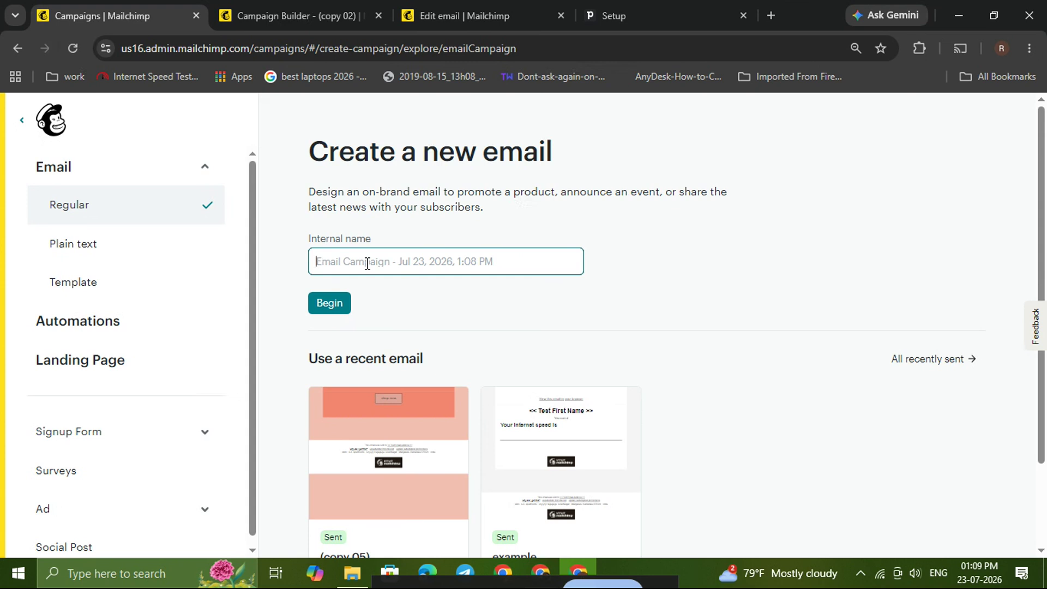
{"action": "type", "text": "org eg"}
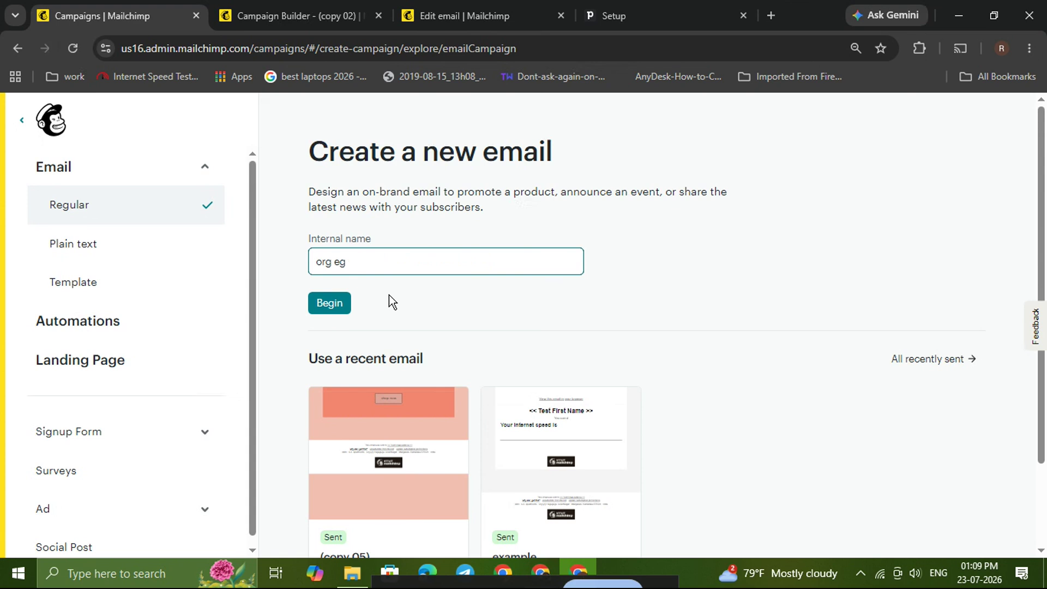
{"action": "left_click", "coordinate": [333, 303]}
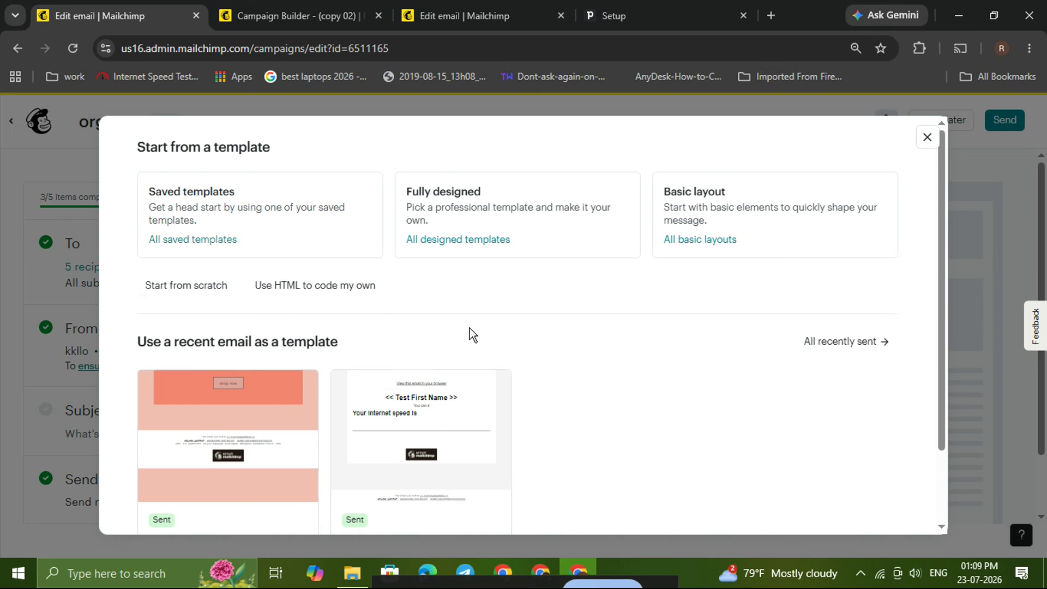
- Apply the Bold template from the basic layouts to the email
{"action": "left_click", "coordinate": [745, 221]}
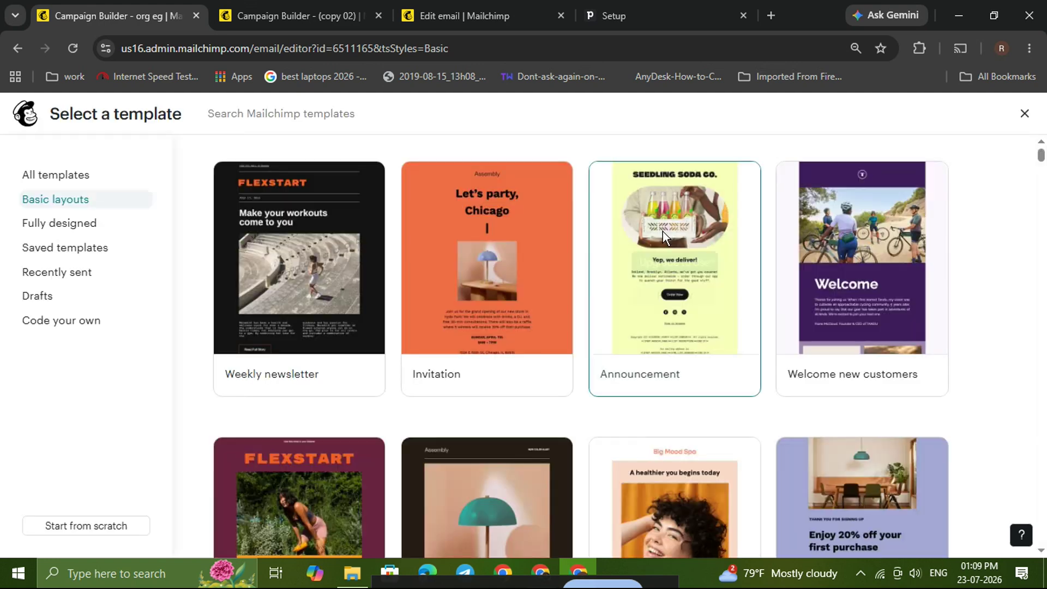
{"action": "mouse_move", "coordinate": [318, 297]}
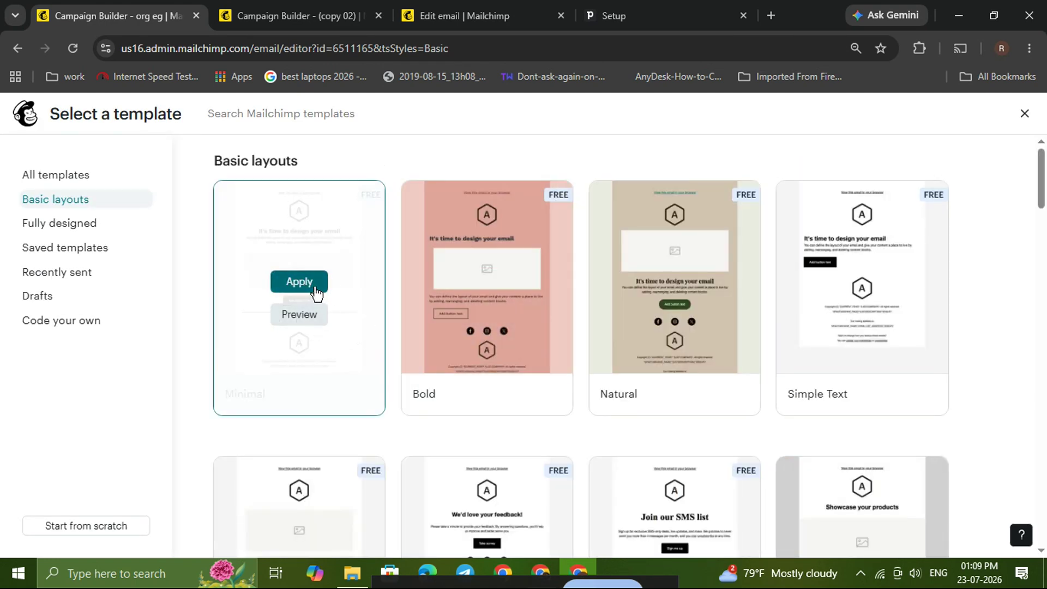
{"action": "left_click", "coordinate": [490, 283]}
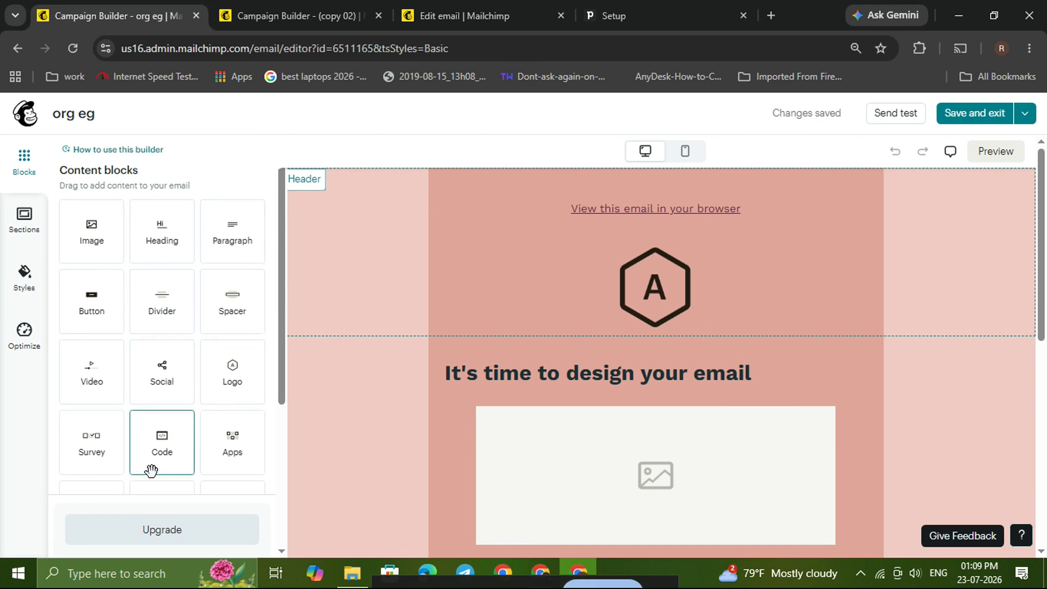
- Add a Button content block to the email body, directly above the "It's time to design your email" heading
{"action": "scroll", "coordinate": [149, 467], "scroll_direction": "down", "scroll_amount": 1}
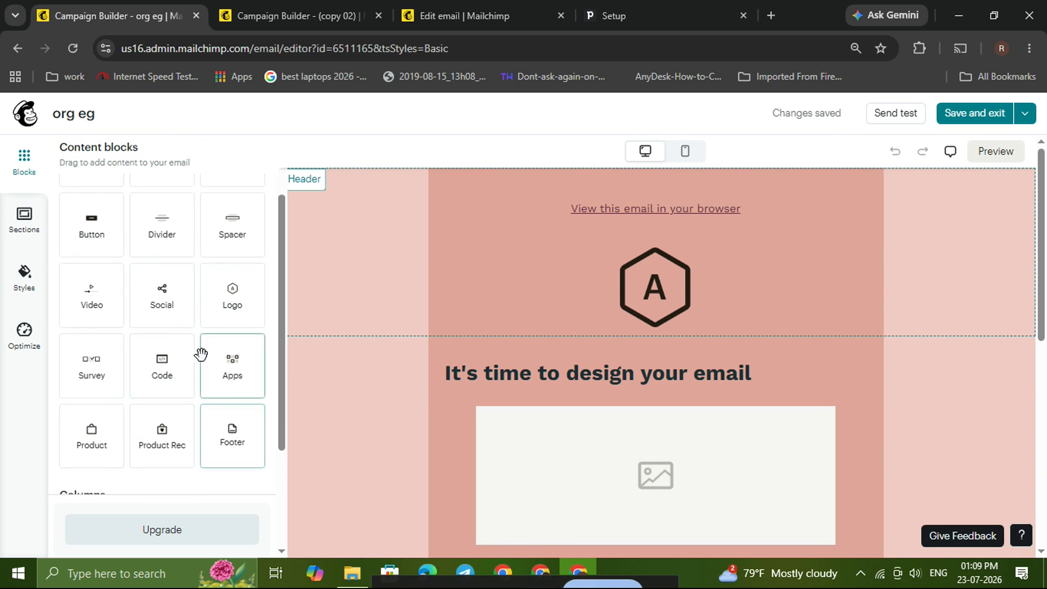
{"action": "scroll", "coordinate": [164, 355], "scroll_direction": "up", "scroll_amount": 1}
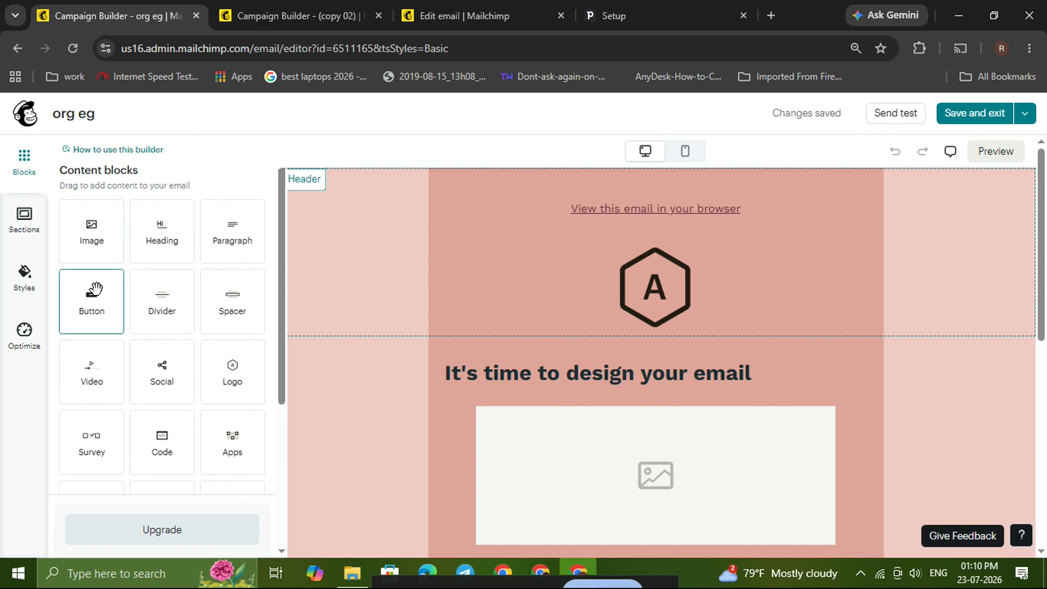
{"action": "left_click_drag", "start_coordinate": [93, 294], "coordinate": [642, 344]}
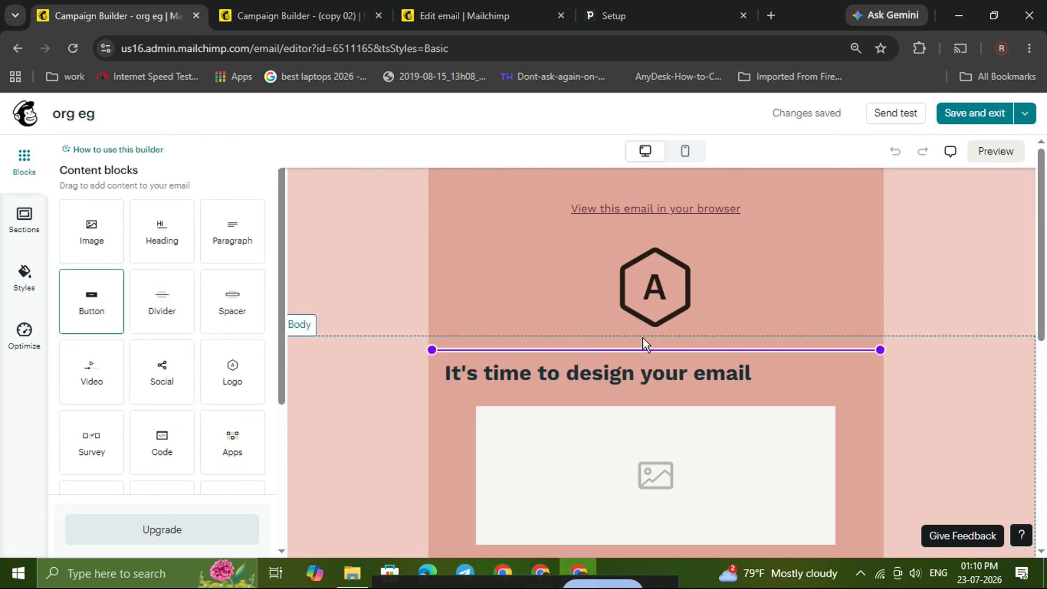
{"action": "scroll", "coordinate": [771, 374], "scroll_direction": "down", "scroll_amount": 1}
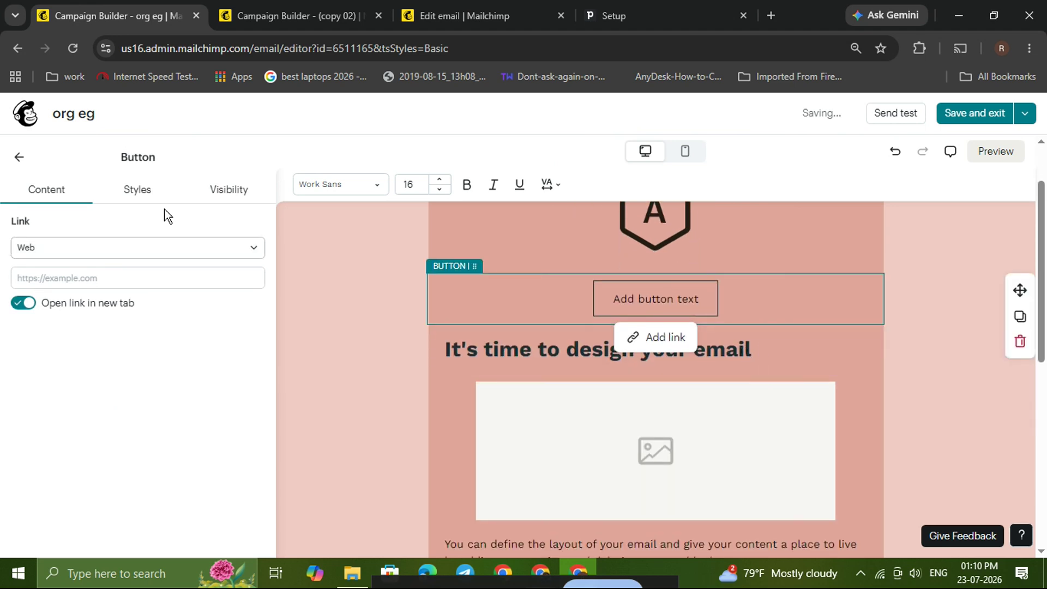
- Move the "It's time to design your email" text block into the button's row, to the left of the button
{"action": "left_click", "coordinate": [302, 234]}
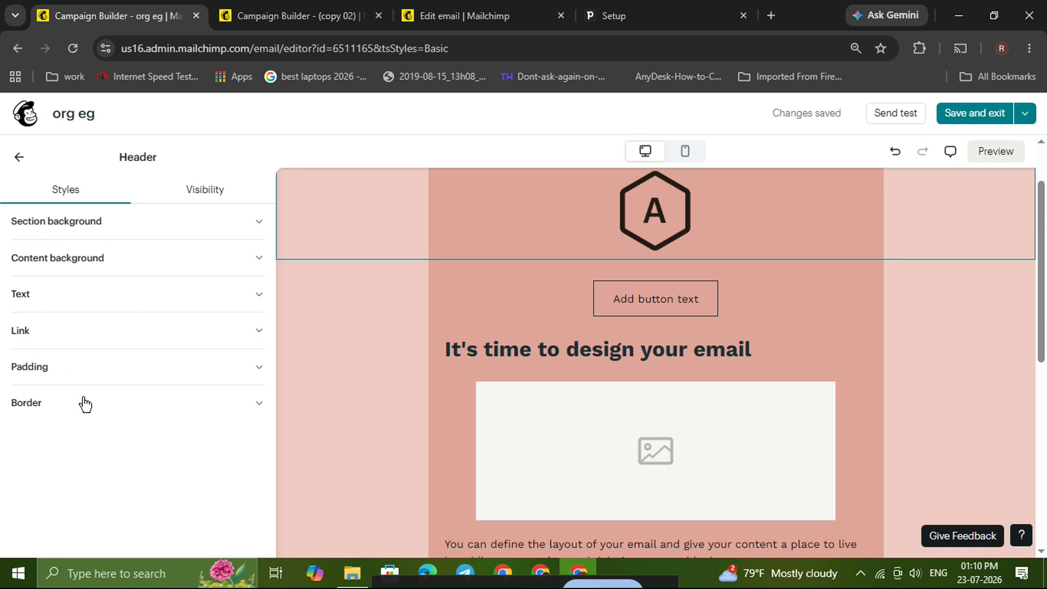
{"action": "left_click", "coordinate": [353, 398]}
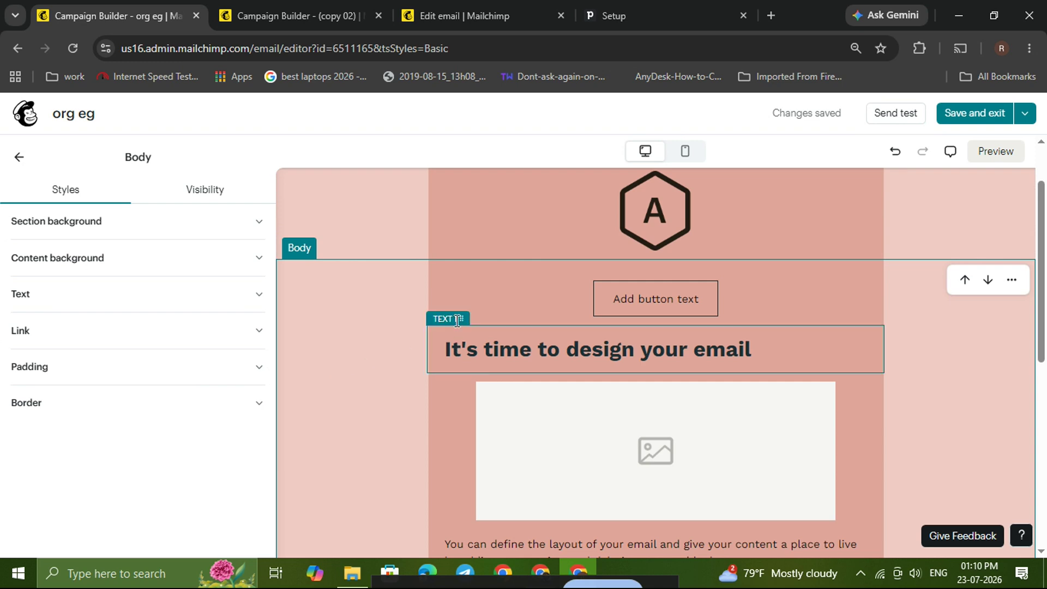
{"action": "left_click", "coordinate": [519, 350]}
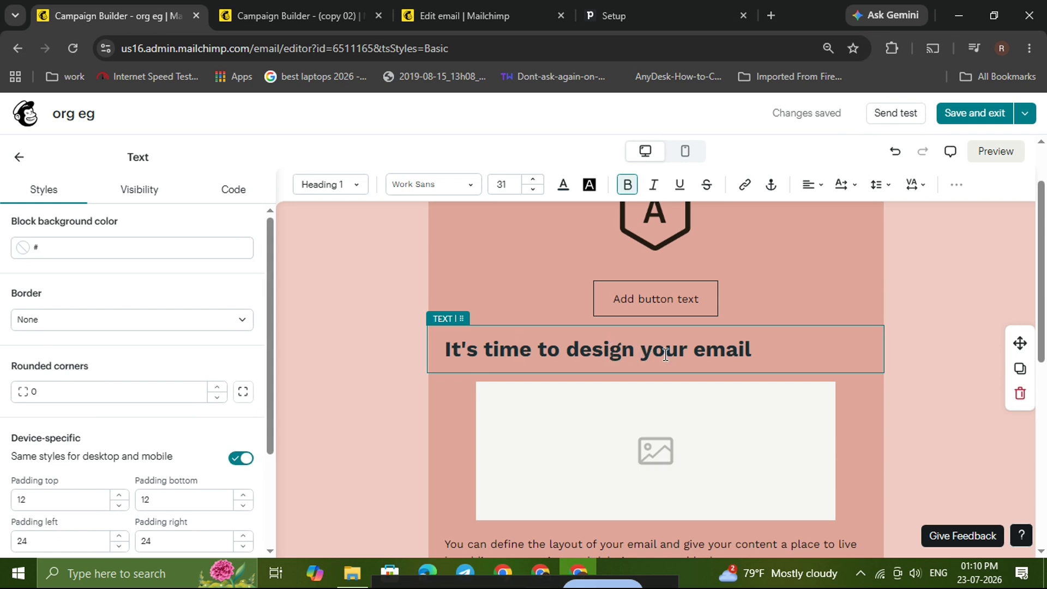
{"action": "scroll", "coordinate": [136, 436], "scroll_direction": "down", "scroll_amount": 3}
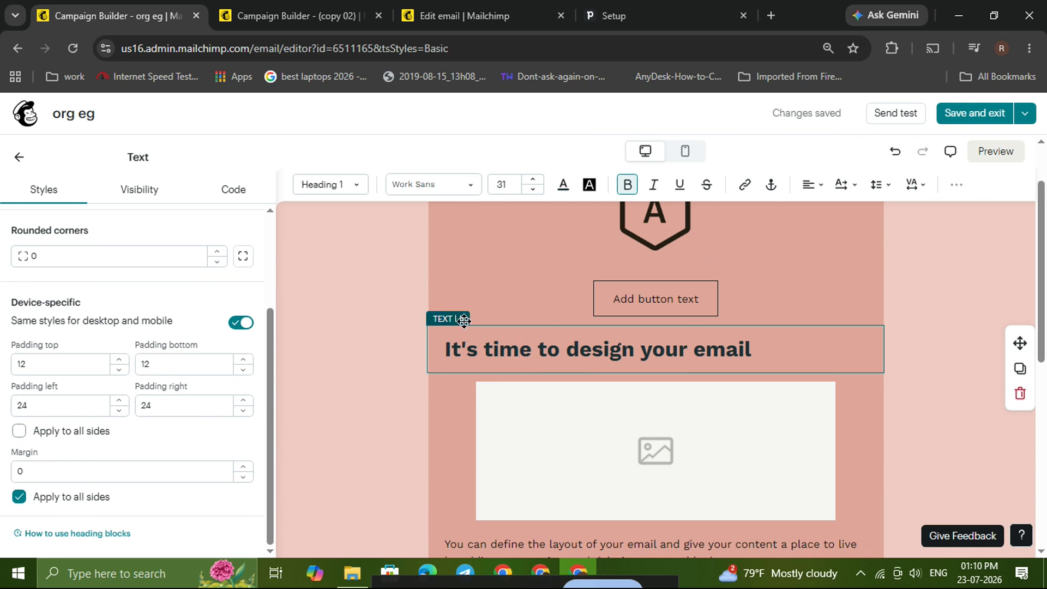
{"action": "mouse_move", "coordinate": [463, 320]}
{"action": "left_mouse_down"}
{"action": "mouse_move", "coordinate": [436, 326]}
{"action": "mouse_move", "coordinate": [444, 319]}
{"action": "left_mouse_up"}
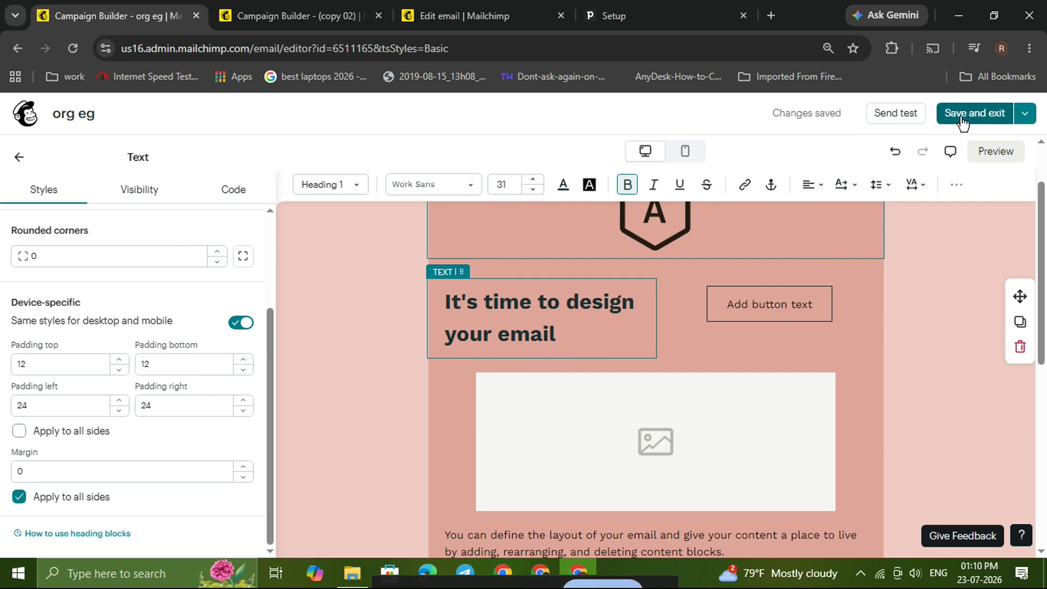
- Switch to the (copy 06) draft email and save its recipients as All email subscribers
{"action": "left_click", "coordinate": [459, 19]}
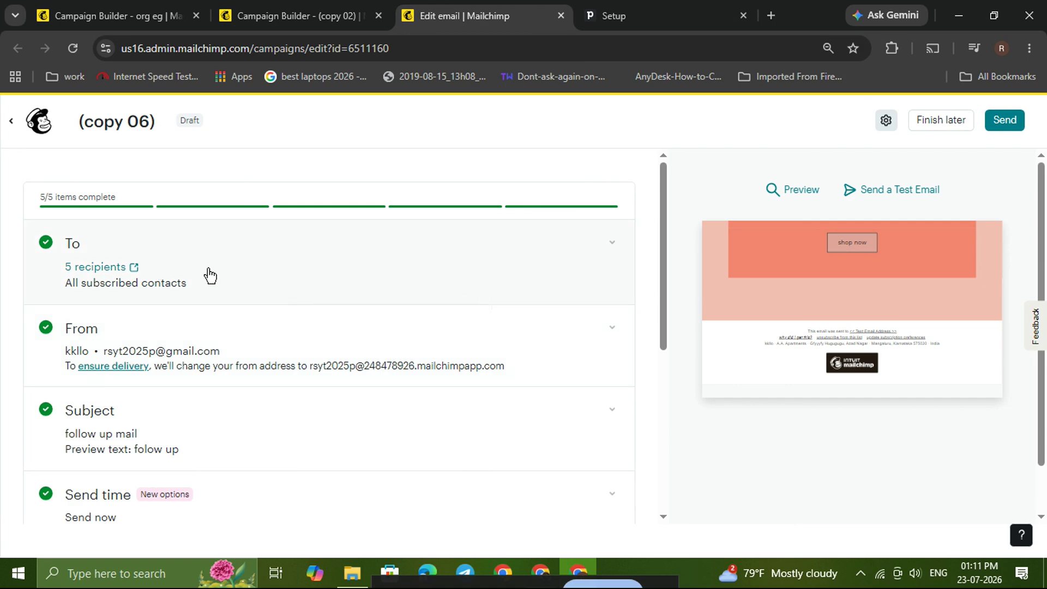
{"action": "left_click", "coordinate": [171, 269]}
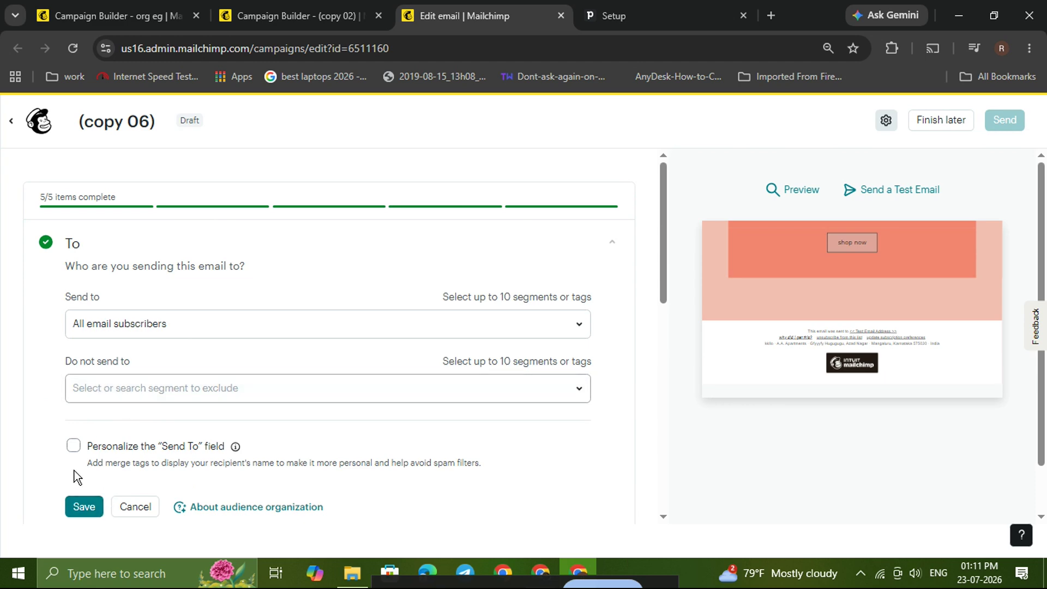
{"action": "left_click", "coordinate": [84, 508]}
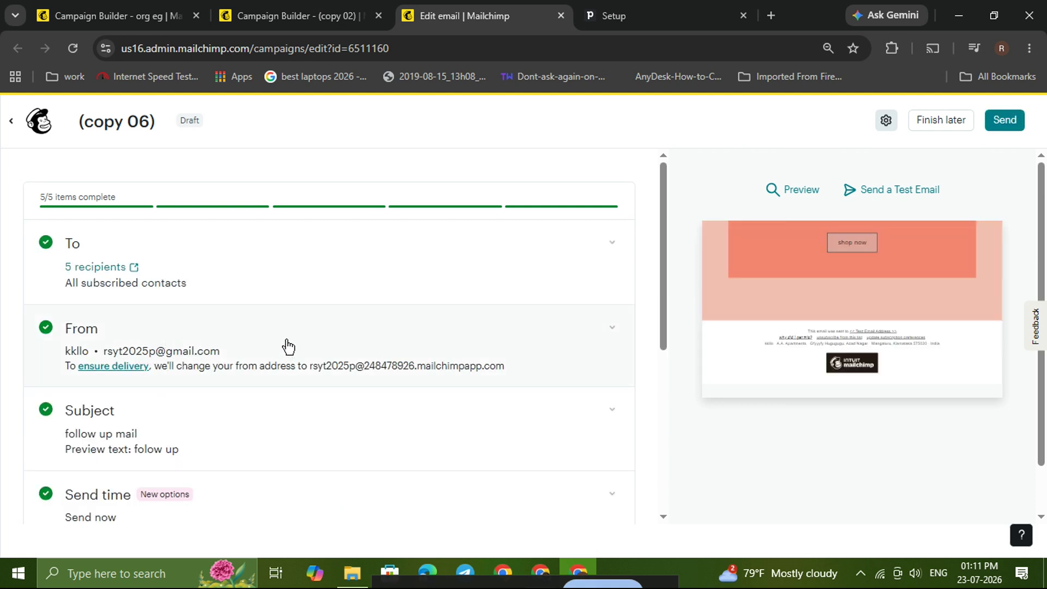
- Open the draft's From details and try to save the existing sender name and email address
{"action": "scroll", "coordinate": [288, 347], "scroll_direction": "down", "scroll_amount": 1}
{"action": "left_click", "coordinate": [276, 273]}
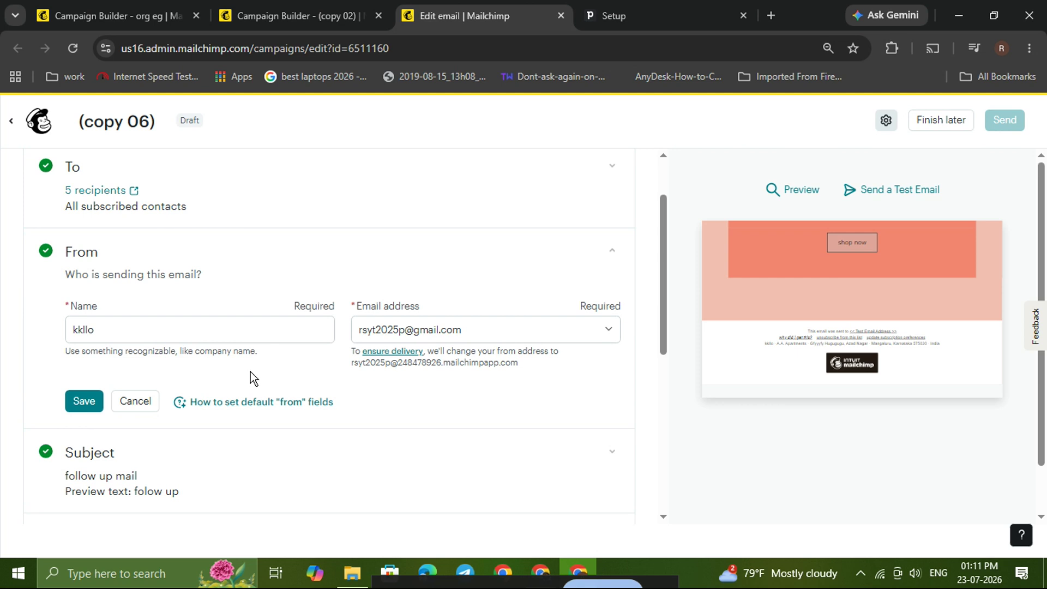
{"action": "left_click", "coordinate": [75, 403]}
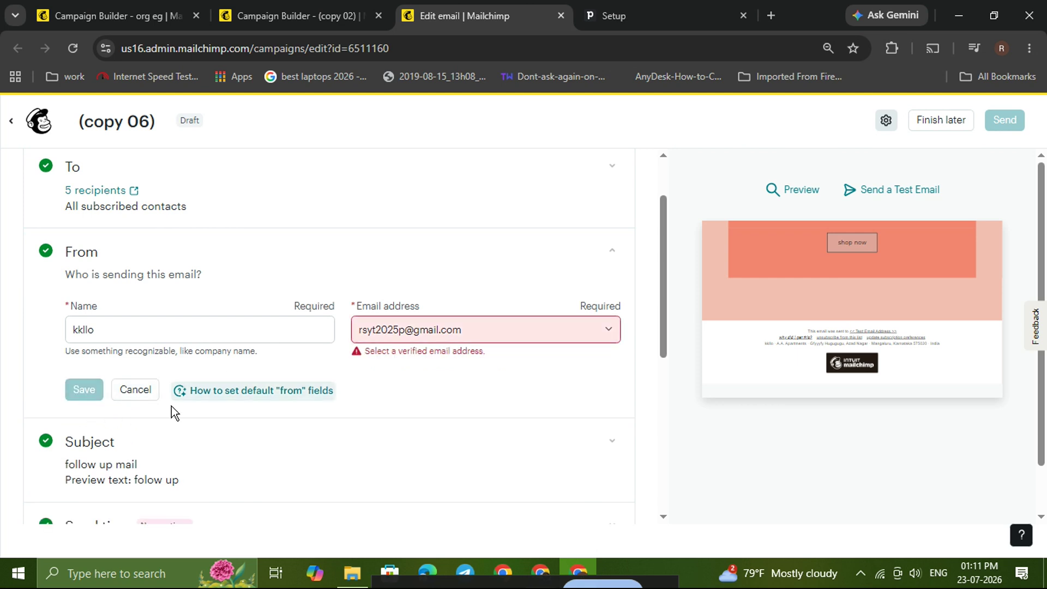
- Review the draft's subject line, preview text and send time options, and look over the campaign checklist
{"action": "left_click", "coordinate": [141, 466]}
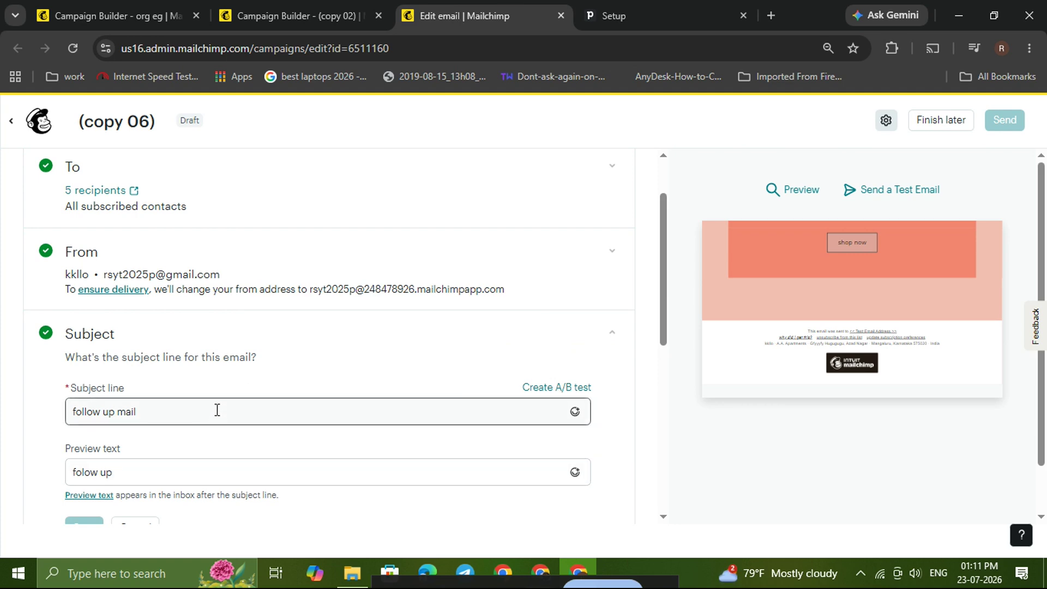
{"action": "scroll", "coordinate": [217, 410], "scroll_direction": "down", "scroll_amount": 1}
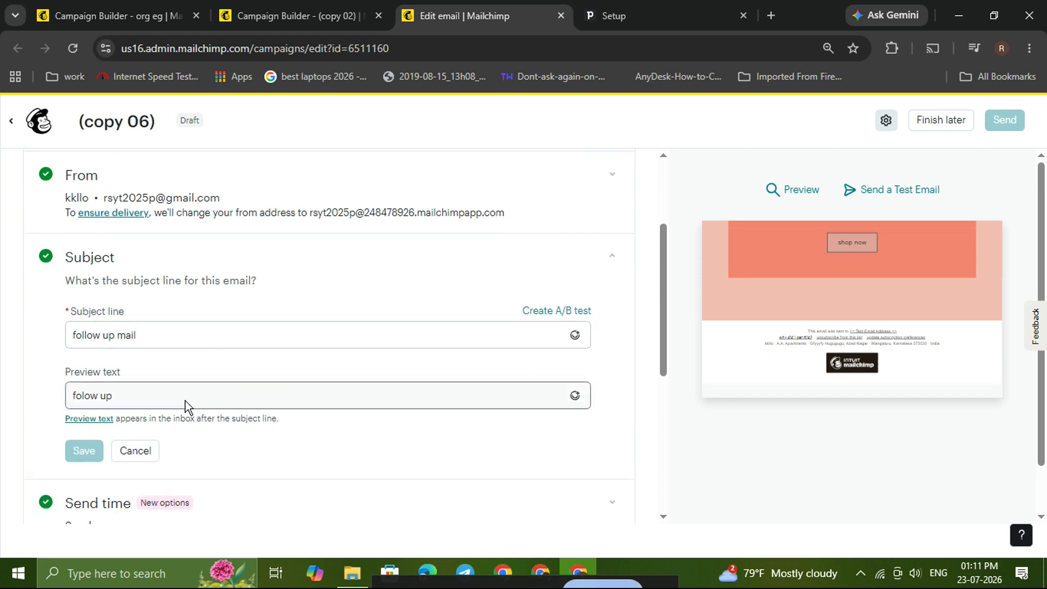
{"action": "left_click", "coordinate": [161, 285]}
{"action": "left_click", "coordinate": [162, 358]}
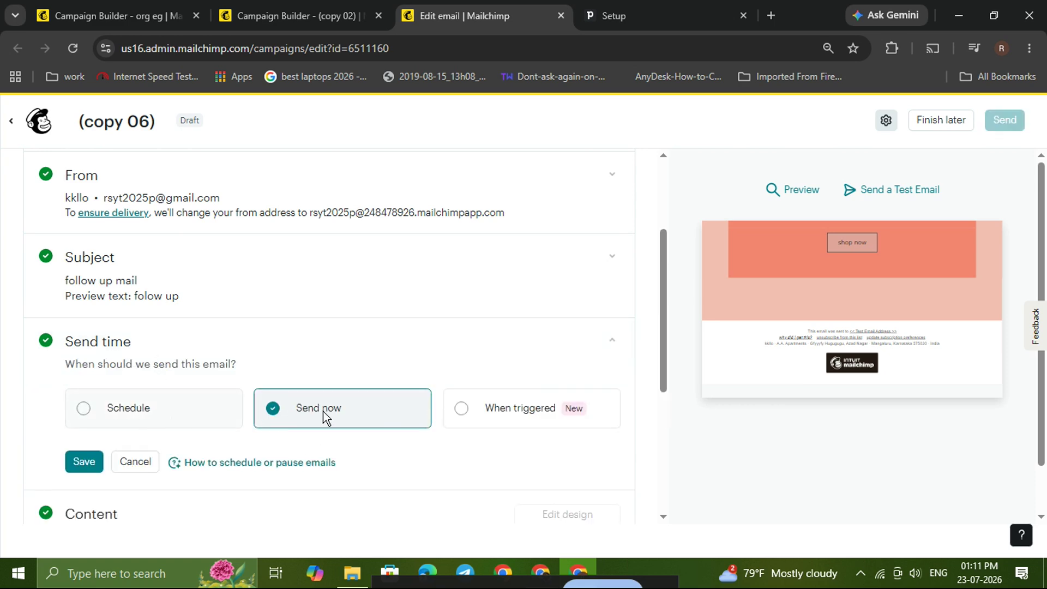
{"action": "left_click", "coordinate": [131, 357]}
{"action": "scroll", "coordinate": [136, 360], "scroll_direction": "up", "scroll_amount": 2}
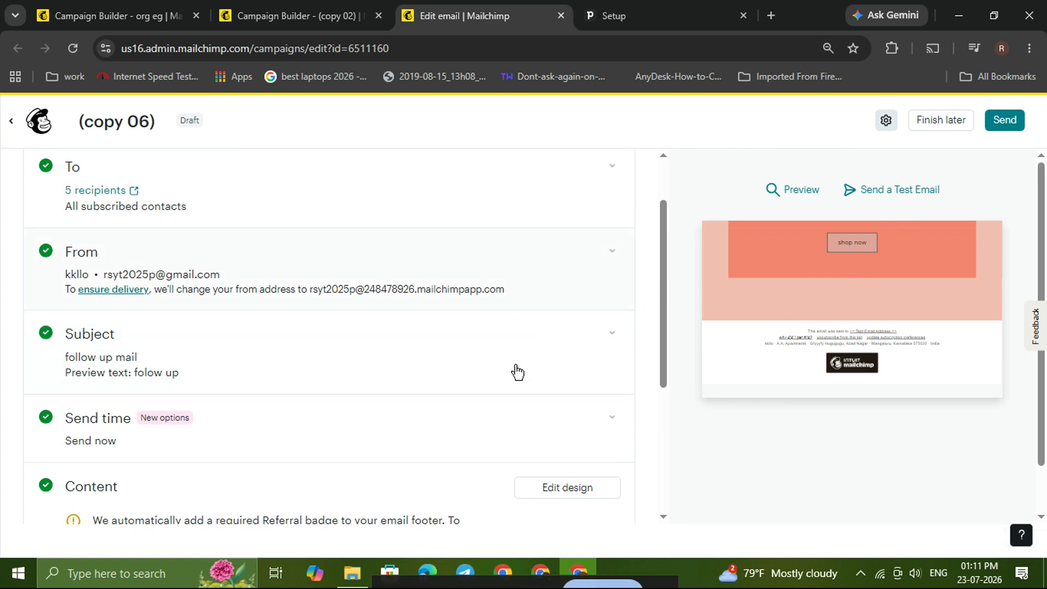
{"action": "scroll", "coordinate": [638, 276], "scroll_direction": "up", "scroll_amount": 2}
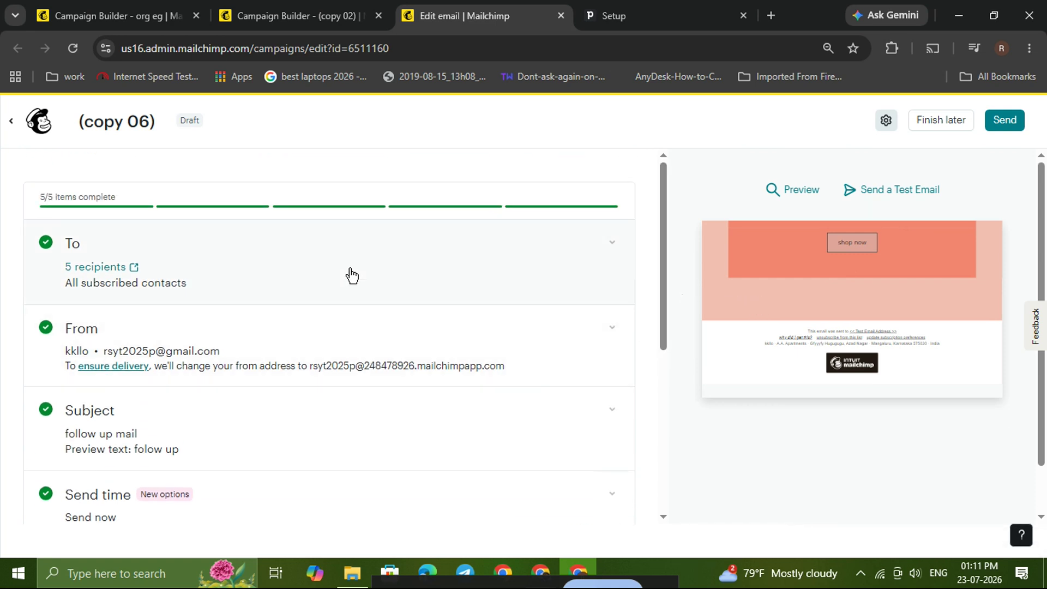
{"action": "scroll", "coordinate": [352, 276], "scroll_direction": "down", "scroll_amount": 4}
{"action": "scroll", "coordinate": [352, 276], "scroll_direction": "up", "scroll_amount": 4}
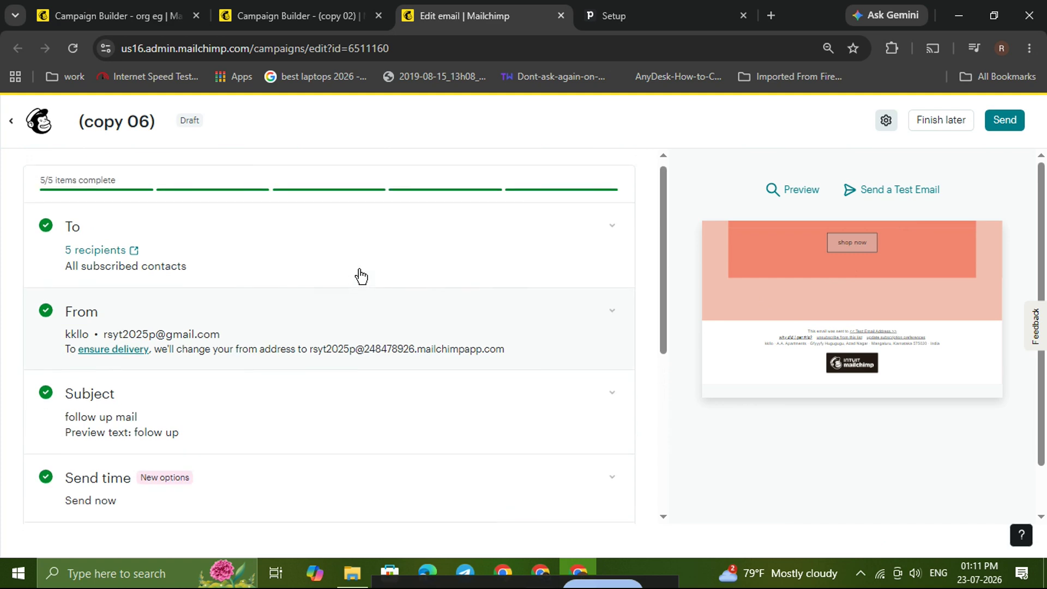